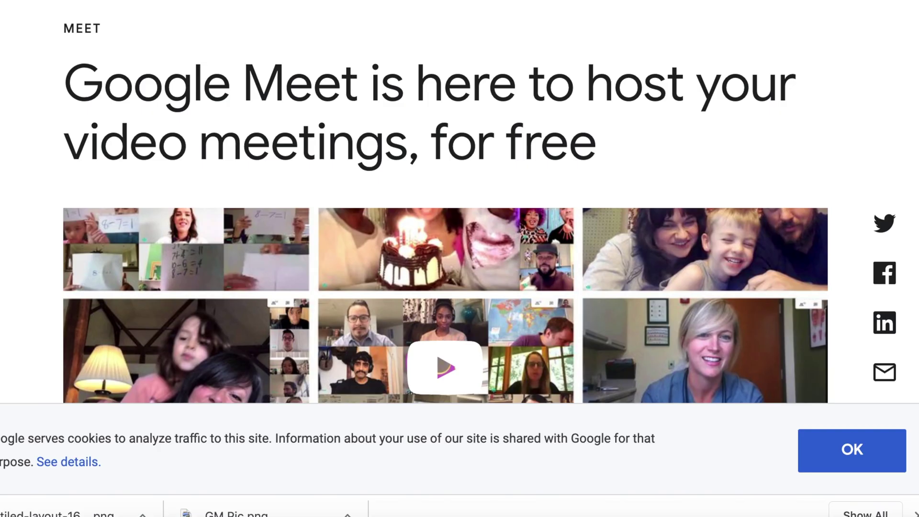
{"action": "scroll", "coordinate": [445, 210], "scroll_direction": "down", "scroll_amount": 6}
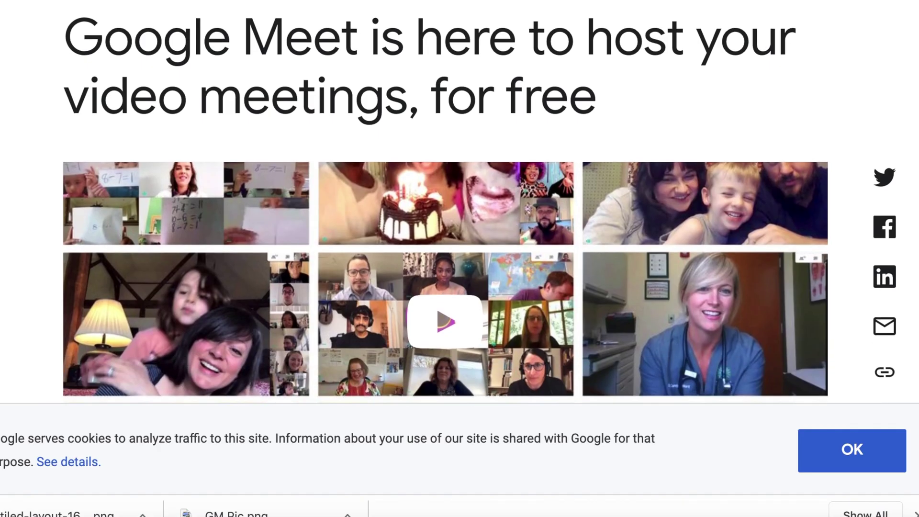
{"action": "scroll", "coordinate": [445, 258], "scroll_direction": "down", "scroll_amount": 5}
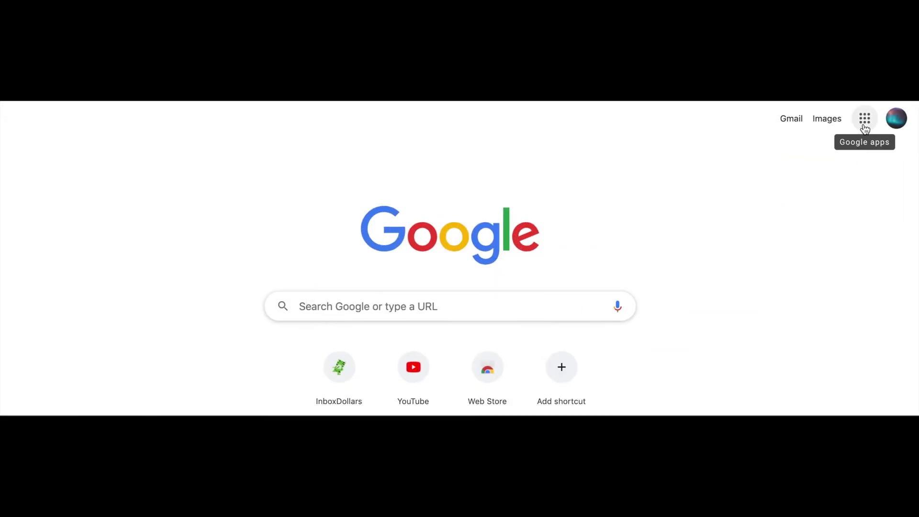
Step: Open Google Meet from the list of Google apps
{"action": "left_click", "coordinate": [864, 126]}
{"action": "scroll", "coordinate": [813, 287], "scroll_direction": "down", "scroll_amount": 2}
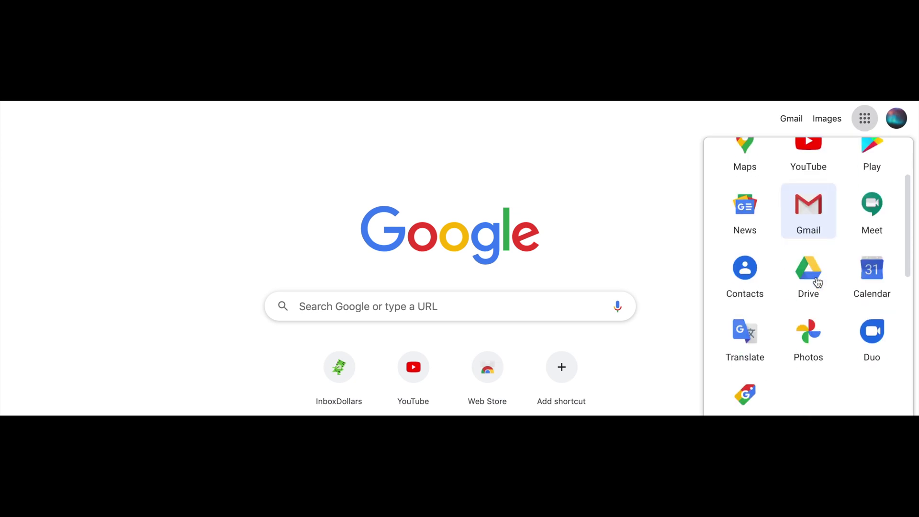
{"action": "left_click", "coordinate": [873, 206]}
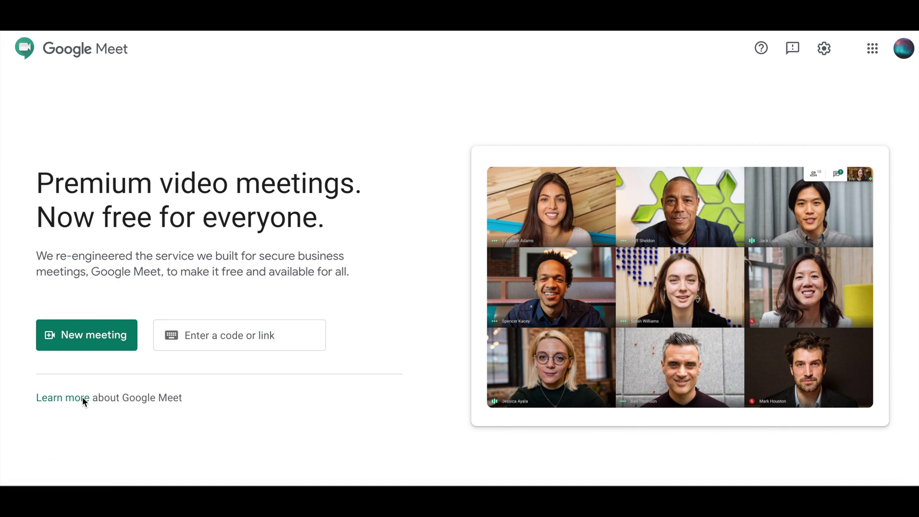
Step: Open the Learn more help page about Google Meet, browse its topics from the introduction to troubleshooting, and return to the Meet home page
{"action": "left_click", "coordinate": [69, 397]}
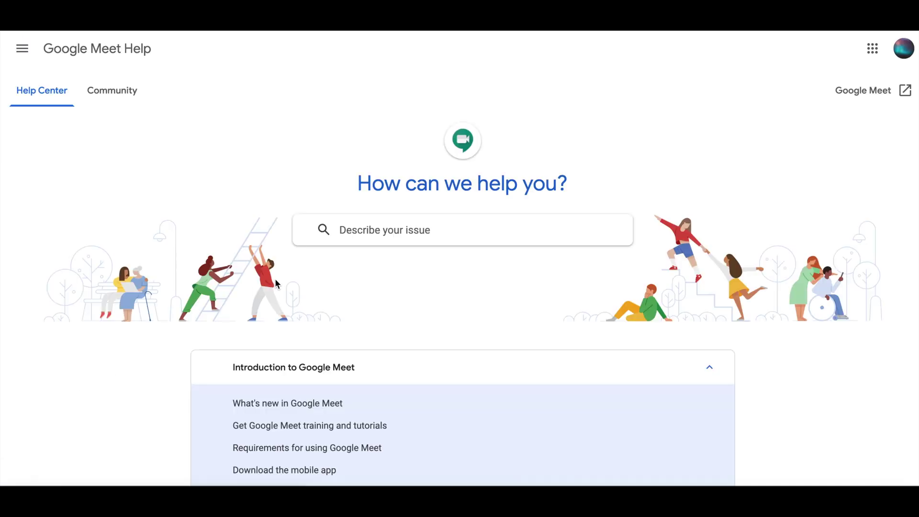
{"action": "scroll", "coordinate": [395, 282], "scroll_direction": "down", "scroll_amount": 3}
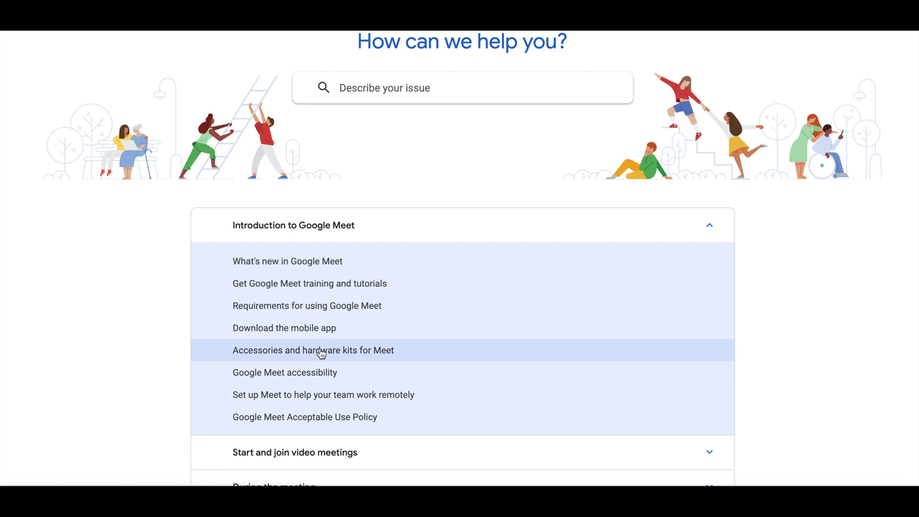
{"action": "scroll", "coordinate": [349, 396], "scroll_direction": "down", "scroll_amount": 1}
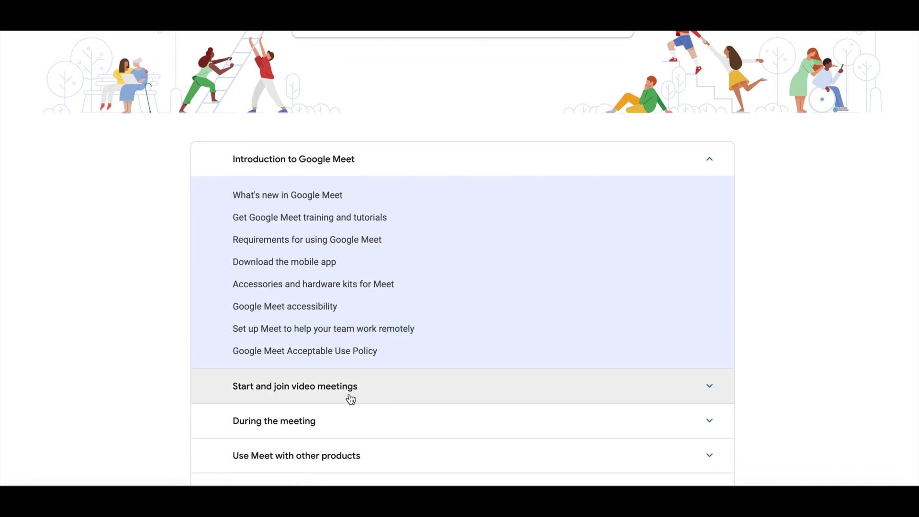
{"action": "scroll", "coordinate": [351, 399], "scroll_direction": "down", "scroll_amount": 2}
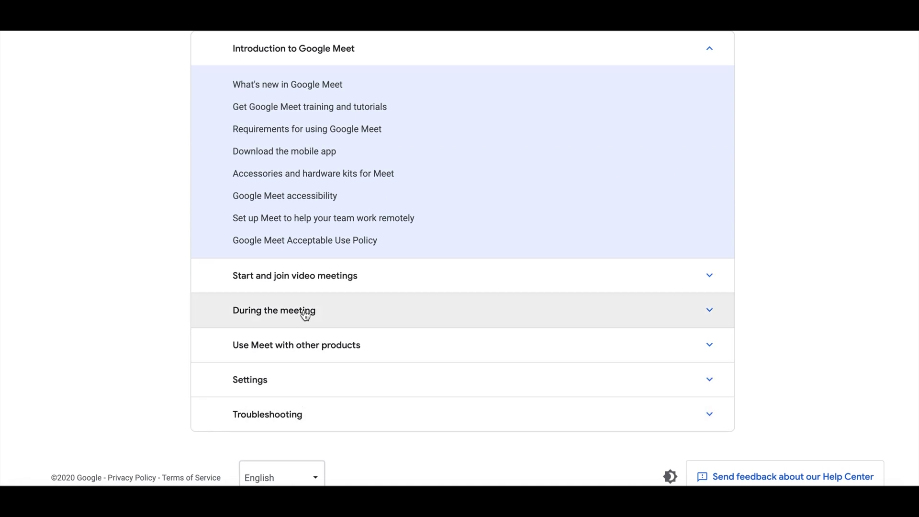
{"action": "scroll", "coordinate": [306, 268], "scroll_direction": "up", "scroll_amount": 2}
{"action": "scroll", "coordinate": [308, 267], "scroll_direction": "up", "scroll_amount": 1}
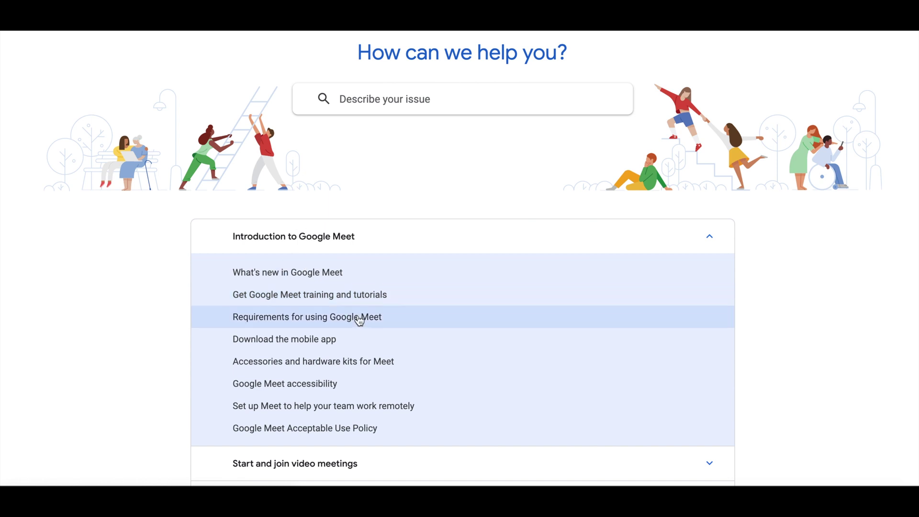
{"action": "scroll", "coordinate": [125, 216], "scroll_direction": "up", "scroll_amount": 2}
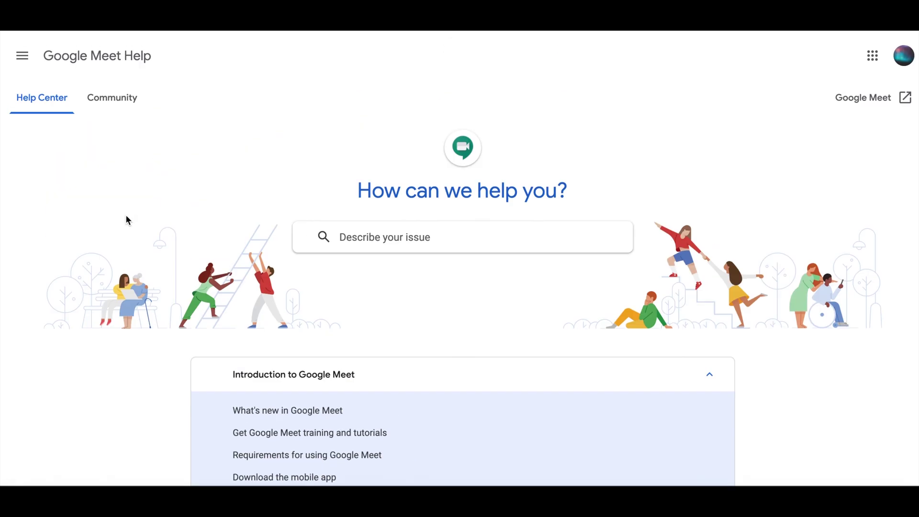
{"action": "left_click", "coordinate": [105, 89]}
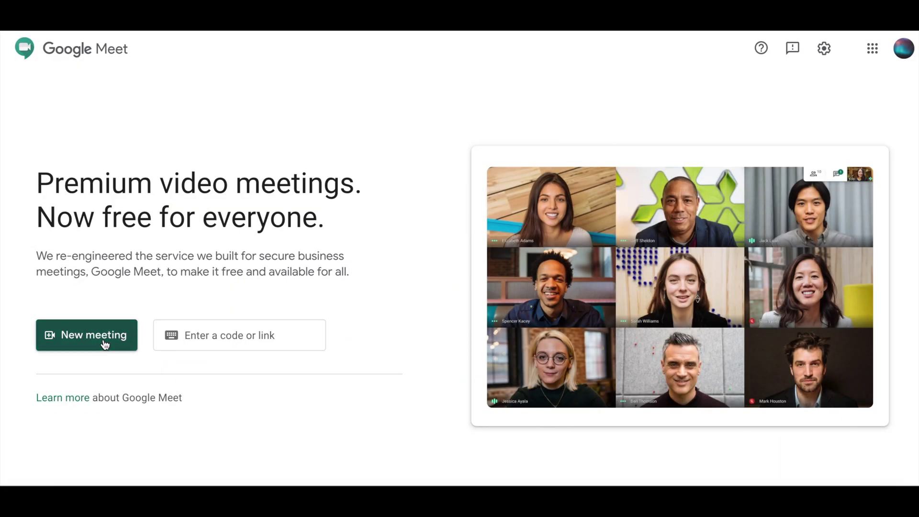
Step: Create a new instant meeting from the Google Meet home page
{"action": "left_click", "coordinate": [104, 344]}
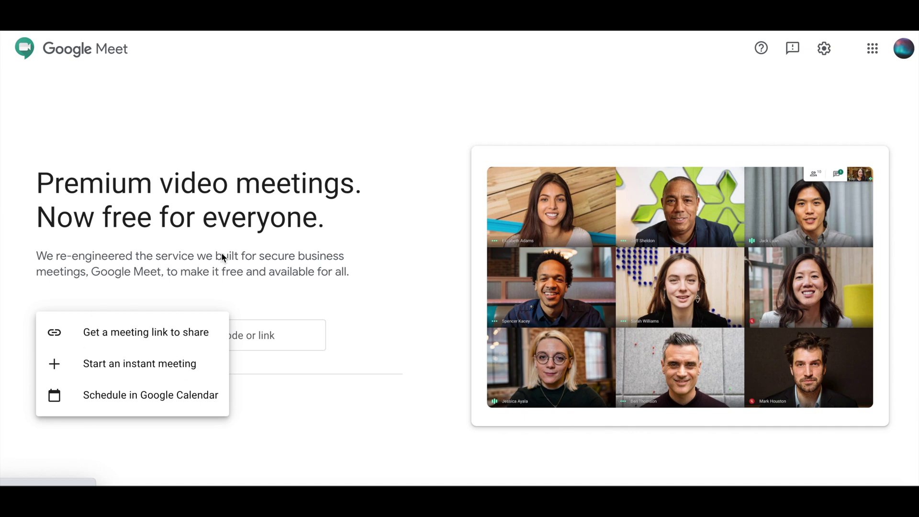
{"action": "left_click", "coordinate": [147, 367]}
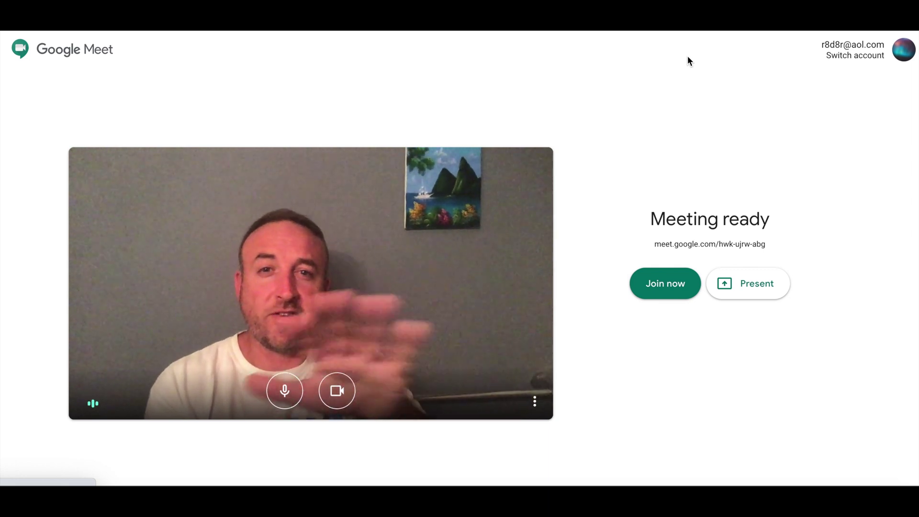
Step: Turn the camera and the microphone off and back on in the meeting preview
{"action": "left_click", "coordinate": [336, 391]}
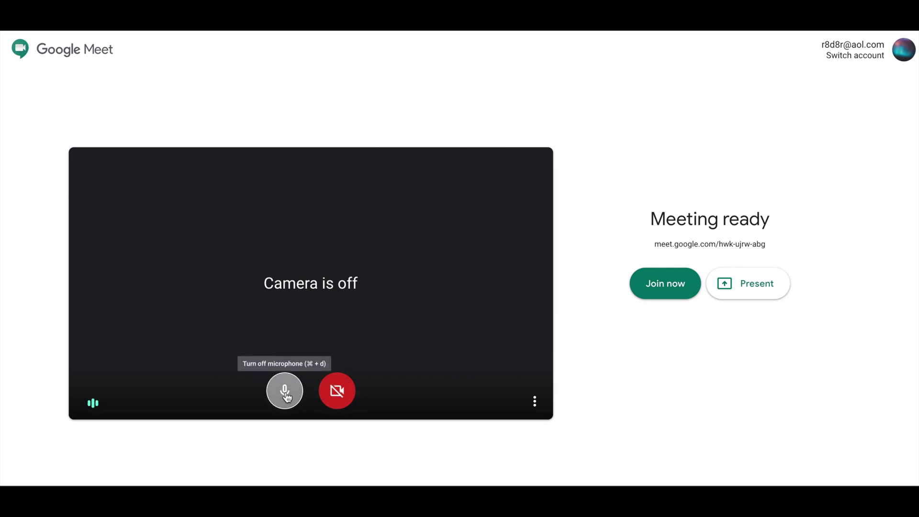
{"action": "left_click", "coordinate": [284, 391]}
{"action": "left_click", "coordinate": [284, 391]}
{"action": "left_click", "coordinate": [336, 390]}
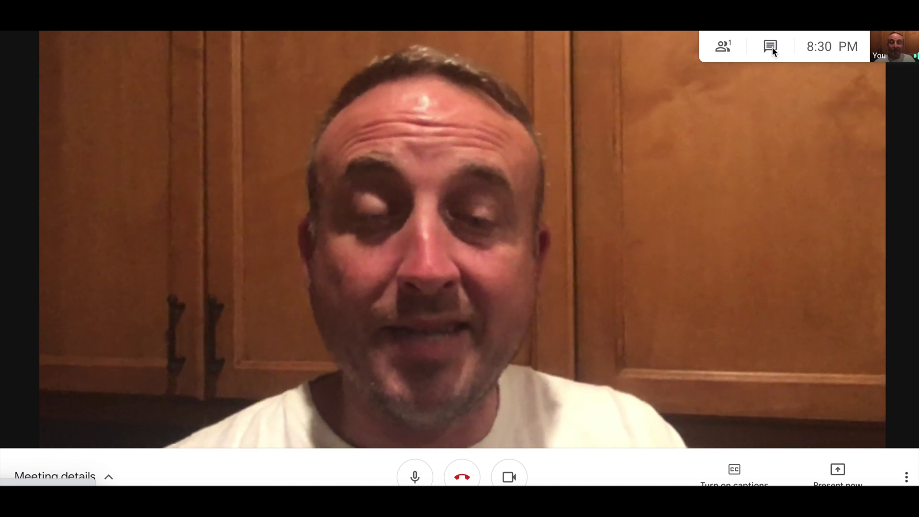
Step: View the meeting chat and the joining info in the meeting details, and close the details
{"action": "left_click", "coordinate": [770, 46]}
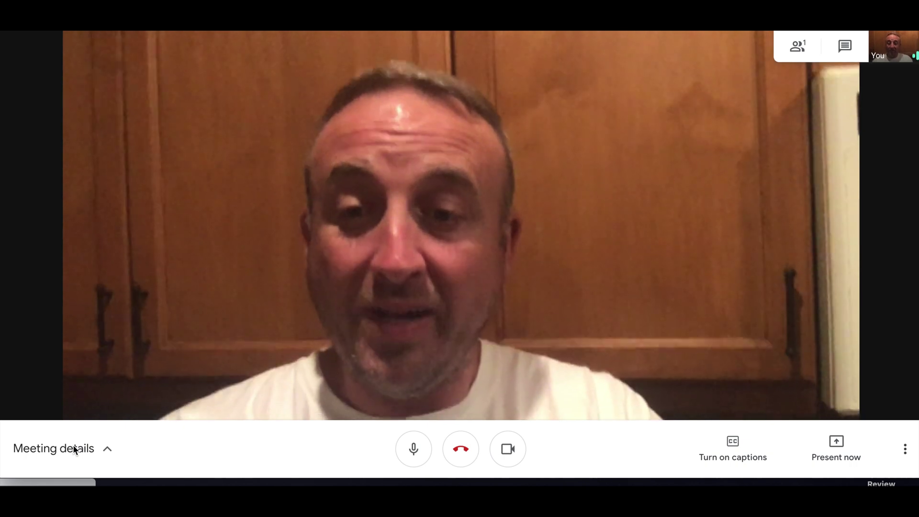
{"action": "left_click", "coordinate": [106, 450]}
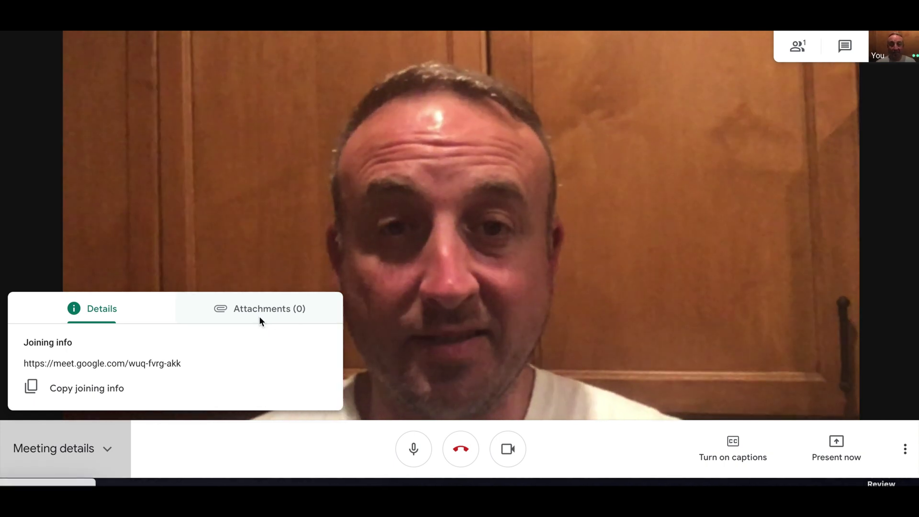
{"action": "left_click", "coordinate": [748, 401]}
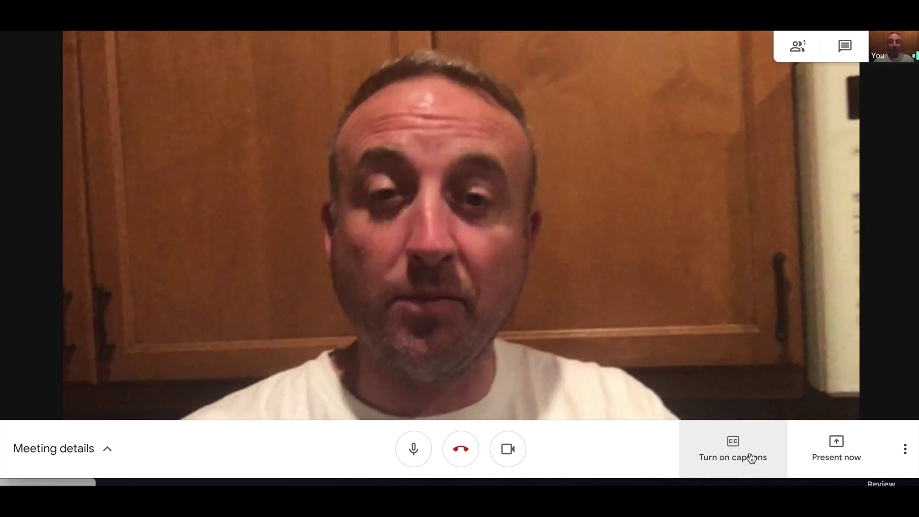
Step: Try the meeting captions and present a window to everyone in the meeting
{"action": "left_click", "coordinate": [750, 458]}
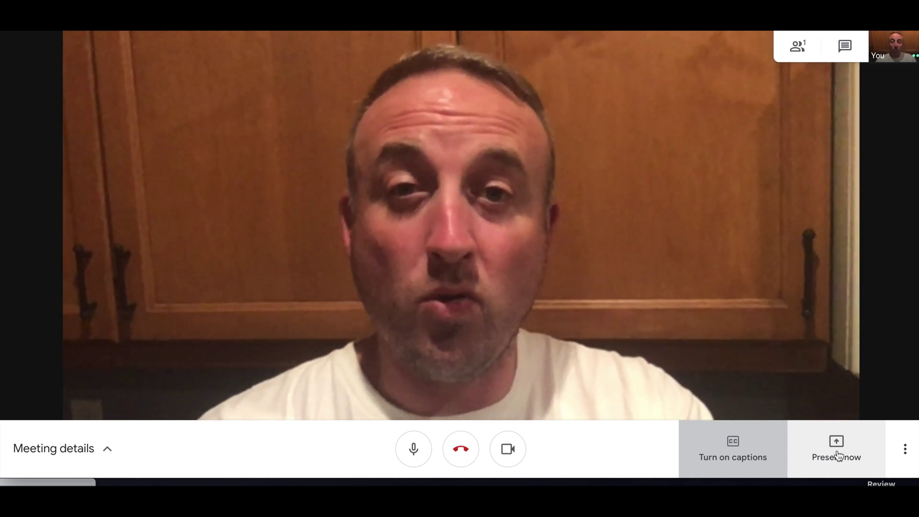
{"action": "left_click", "coordinate": [837, 456]}
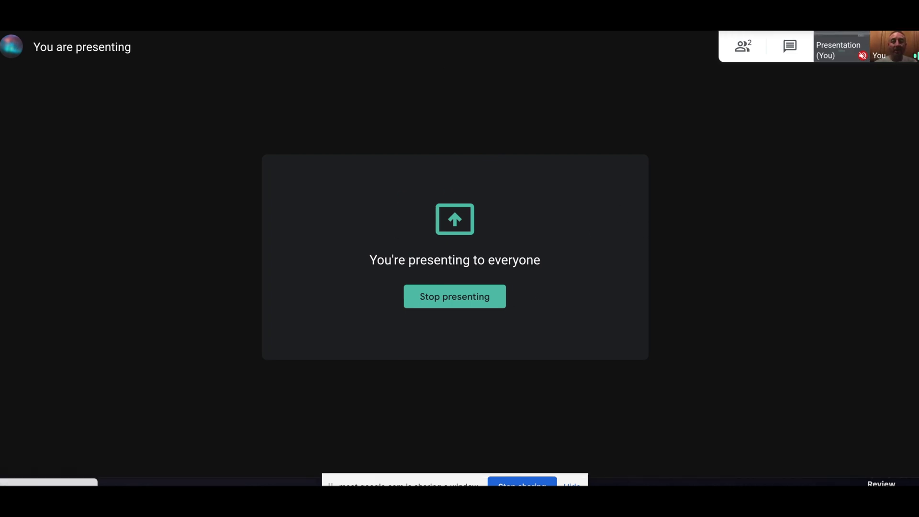
Step: Switch to the browser window and look through the search results about needing a Google account for Meet and the list of Google apps
{"action": "key", "text": "alt+Tab"}
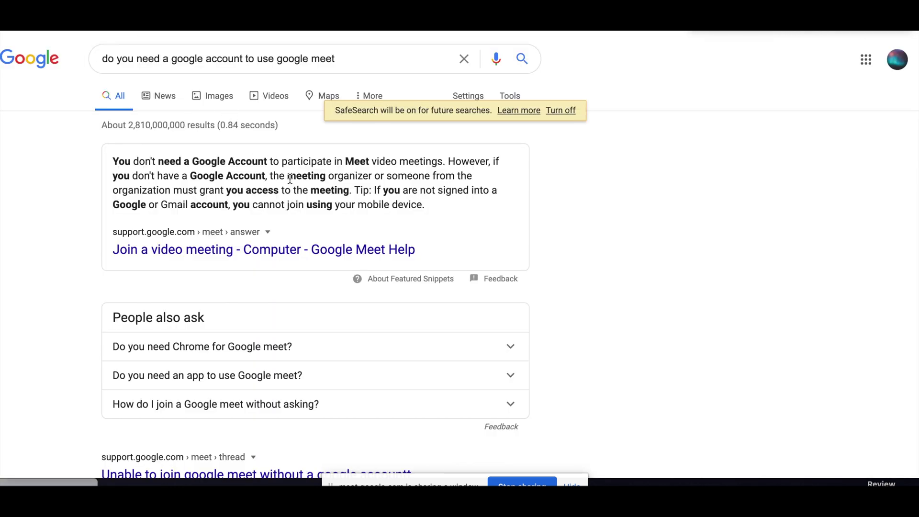
{"action": "scroll", "coordinate": [292, 175], "scroll_direction": "down", "scroll_amount": 15}
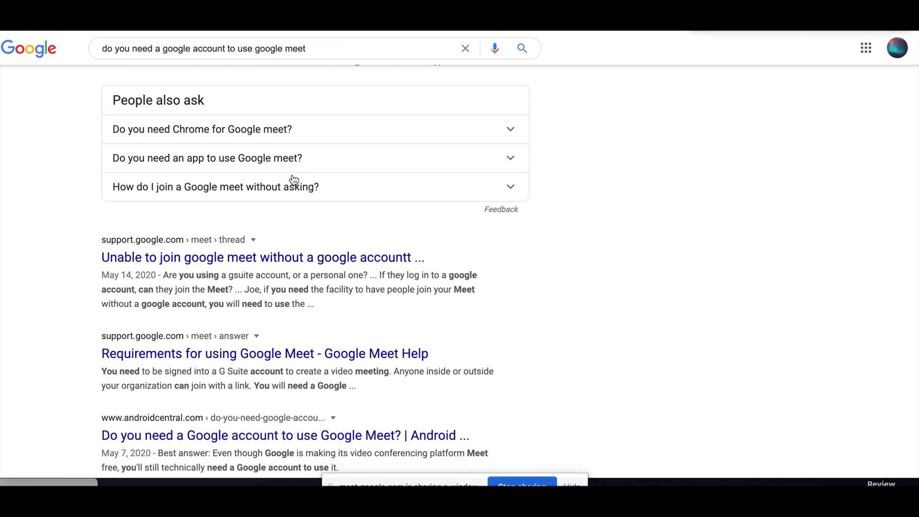
{"action": "scroll", "coordinate": [291, 175], "scroll_direction": "down", "scroll_amount": 5}
{"action": "scroll", "coordinate": [292, 173], "scroll_direction": "up", "scroll_amount": 20}
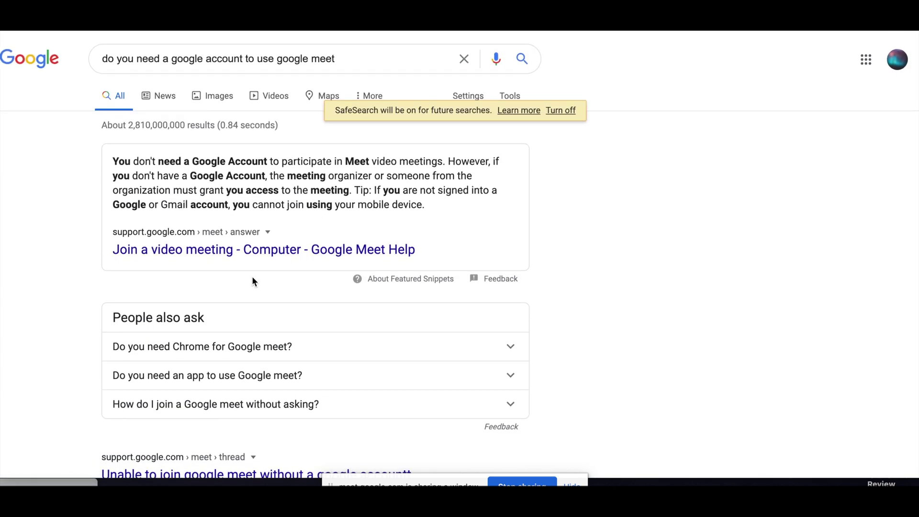
{"action": "scroll", "coordinate": [360, 211], "scroll_direction": "up", "scroll_amount": 3}
{"action": "left_click", "coordinate": [870, 66]}
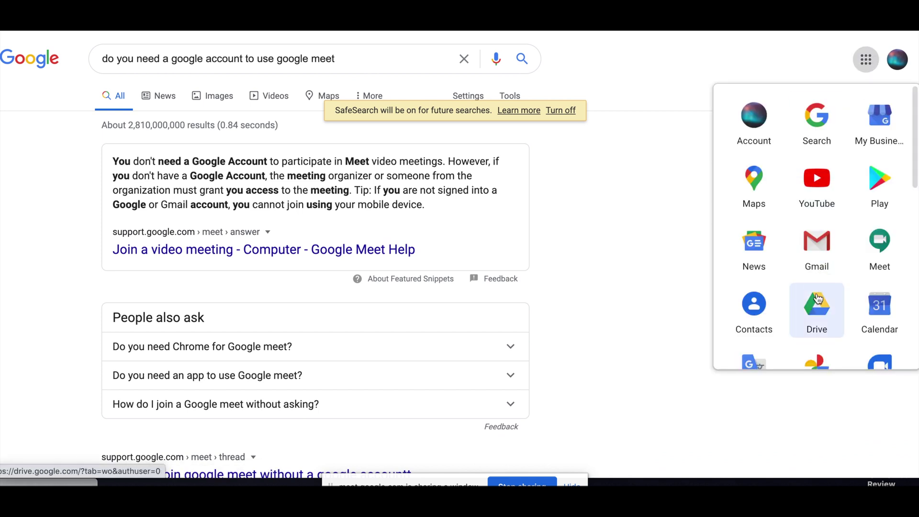
{"action": "scroll", "coordinate": [817, 296], "scroll_direction": "down", "scroll_amount": 1}
{"action": "scroll", "coordinate": [819, 287], "scroll_direction": "down", "scroll_amount": 5}
{"action": "scroll", "coordinate": [818, 292], "scroll_direction": "down", "scroll_amount": 2}
{"action": "key", "text": "Escape"}
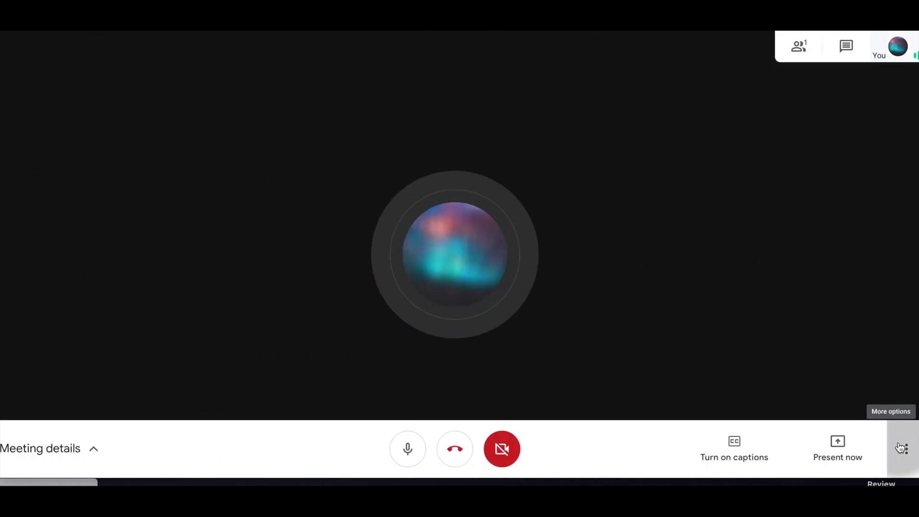
Step: Try the Sidebar layout for the meeting and change the layout to Spotlight
{"action": "left_click", "coordinate": [901, 448]}
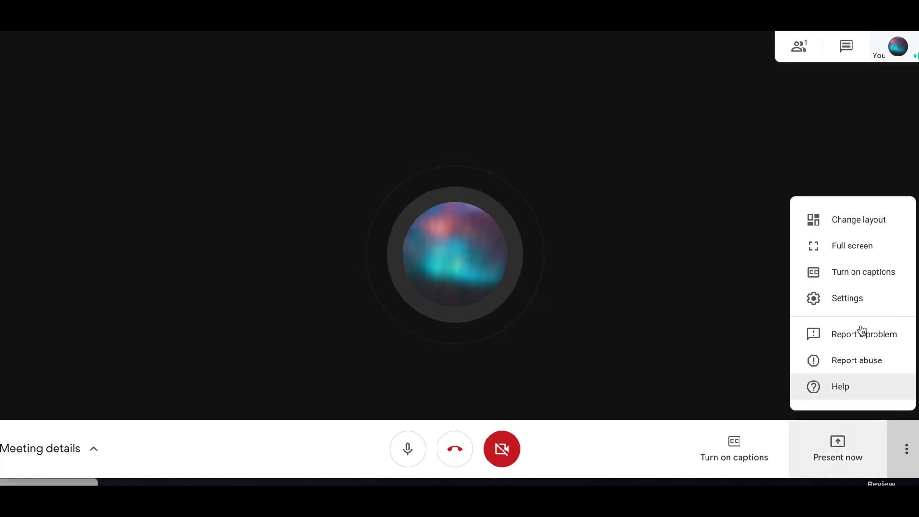
{"action": "left_click", "coordinate": [855, 220]}
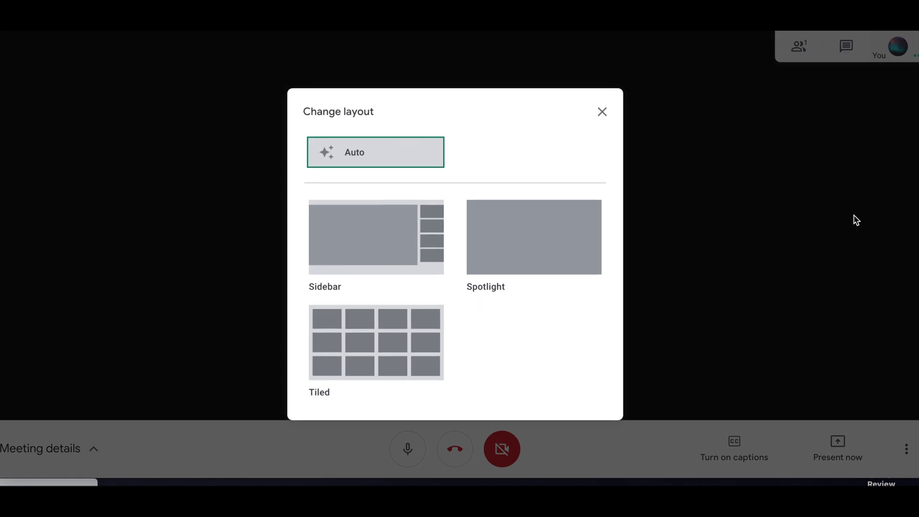
{"action": "left_click", "coordinate": [415, 205]}
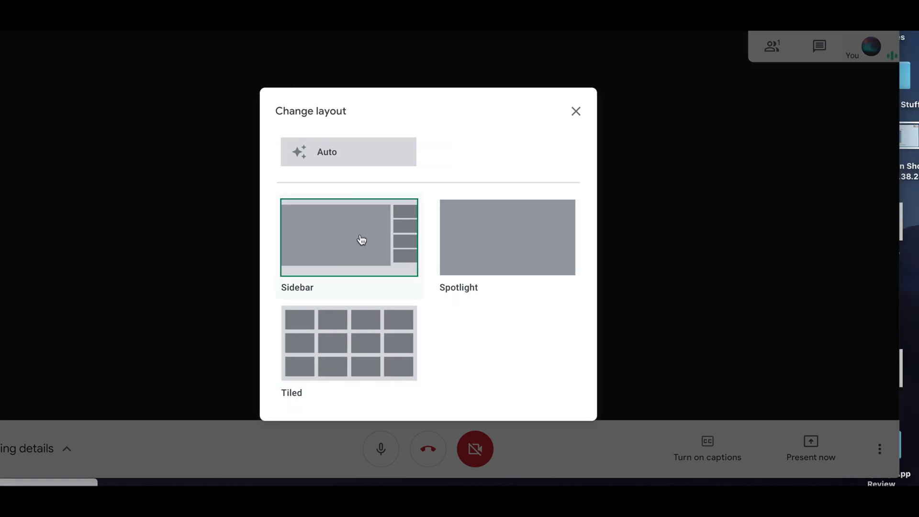
{"action": "left_click", "coordinate": [515, 257]}
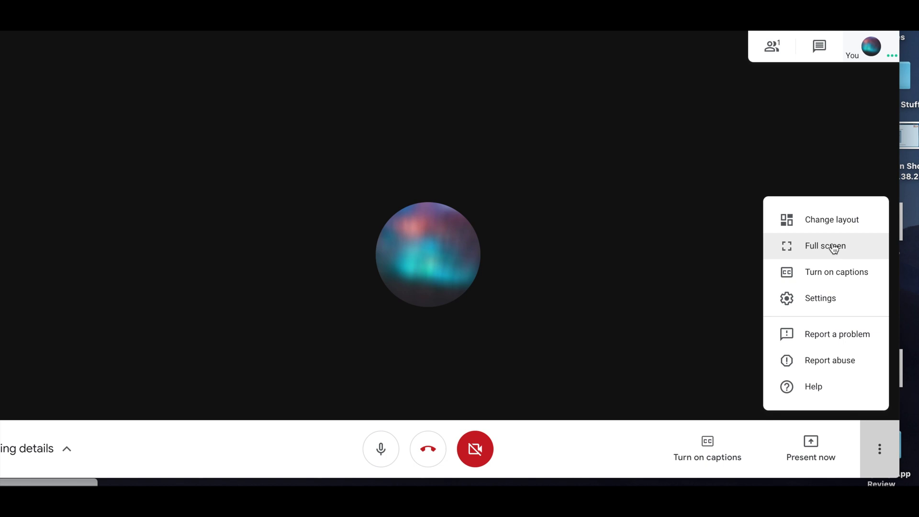
Step: View the meeting's audio and video settings, including the microphone, speakers, camera and resolution options
{"action": "left_click", "coordinate": [817, 300]}
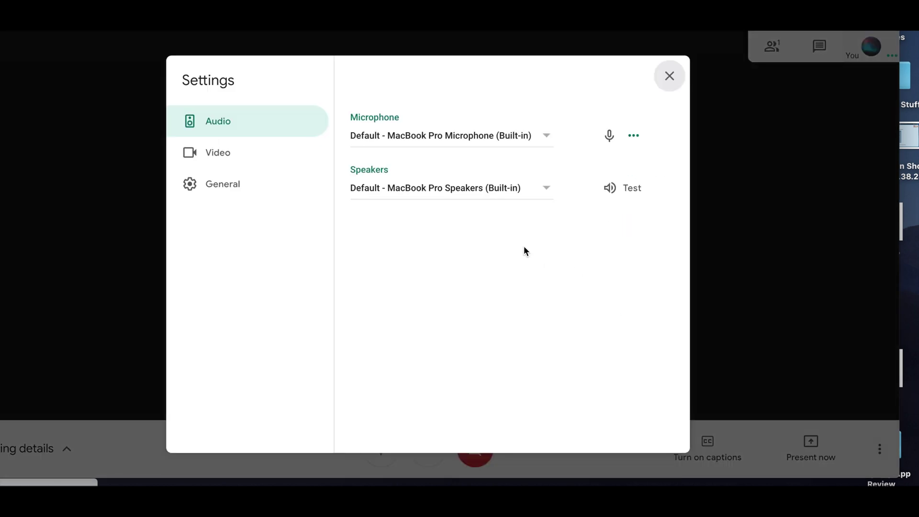
{"action": "left_click", "coordinate": [219, 153]}
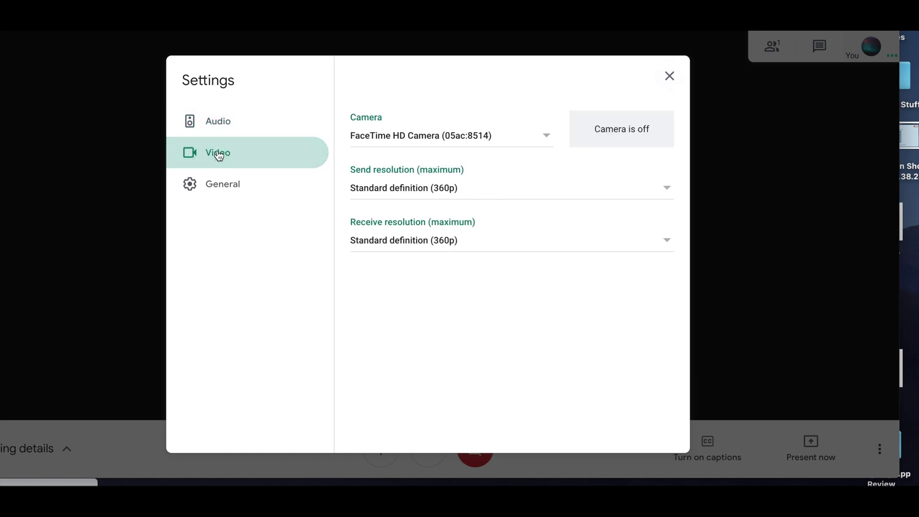
{"action": "left_click", "coordinate": [819, 144]}
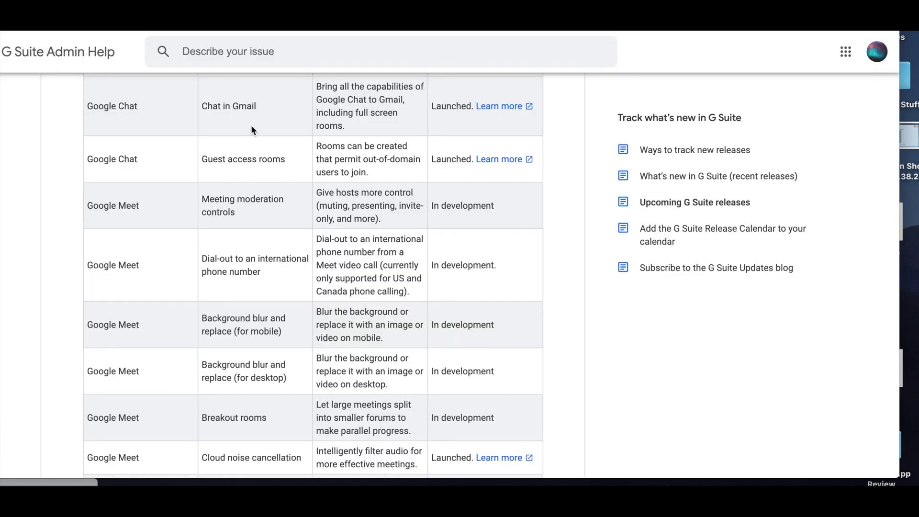
Step: Examine the upcoming G Suite releases table for Google Meet features and their development status
{"action": "scroll", "coordinate": [251, 127], "scroll_direction": "up", "scroll_amount": 1}
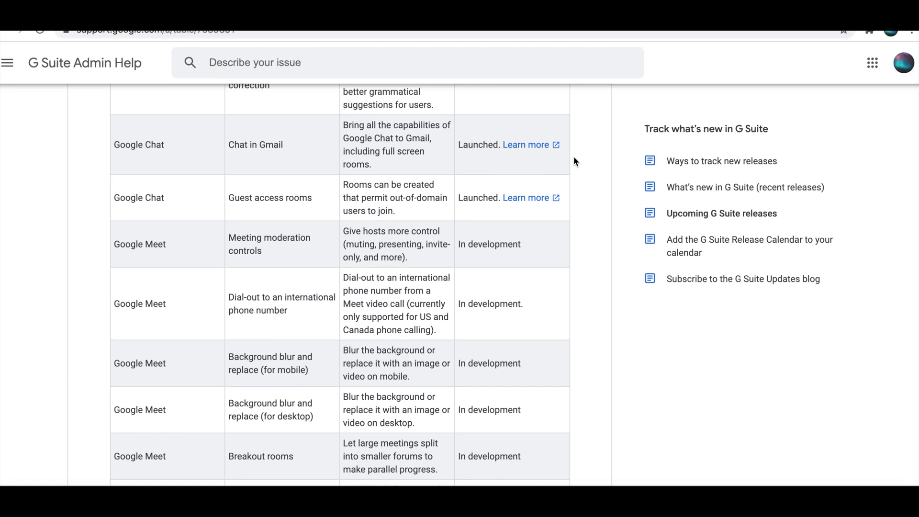
{"action": "scroll", "coordinate": [573, 157], "scroll_direction": "up", "scroll_amount": 3}
{"action": "scroll", "coordinate": [573, 156], "scroll_direction": "down", "scroll_amount": 6}
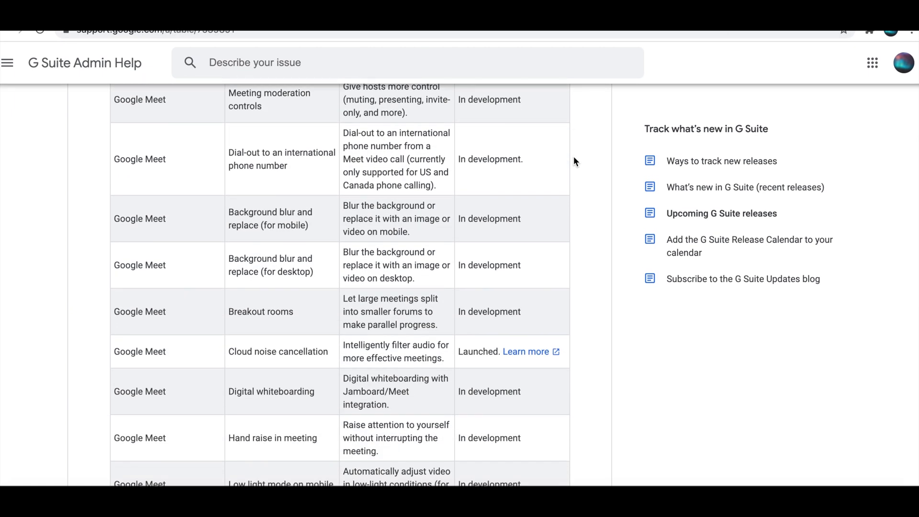
{"action": "scroll", "coordinate": [560, 151], "scroll_direction": "up", "scroll_amount": 1}
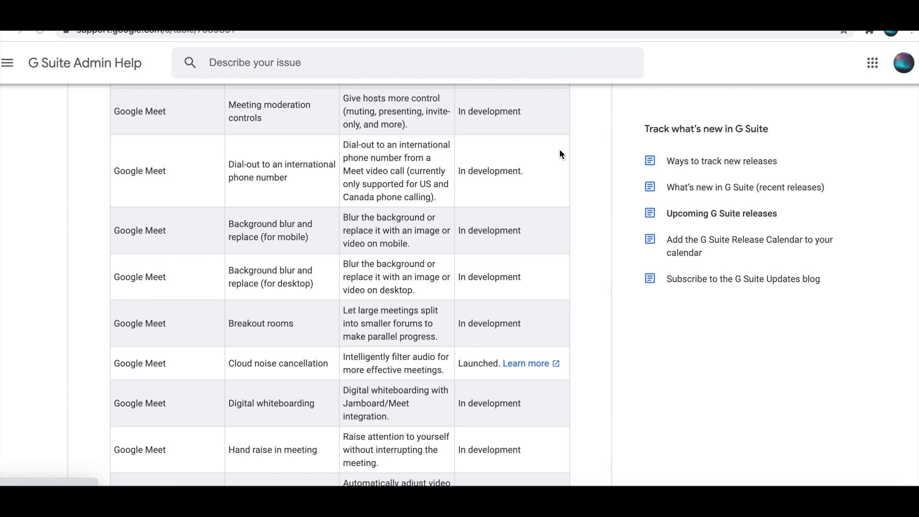
{"action": "scroll", "coordinate": [192, 154], "scroll_direction": "up", "scroll_amount": 1}
{"action": "scroll", "coordinate": [193, 154], "scroll_direction": "down", "scroll_amount": 1}
{"action": "scroll", "coordinate": [298, 120], "scroll_direction": "up", "scroll_amount": 1}
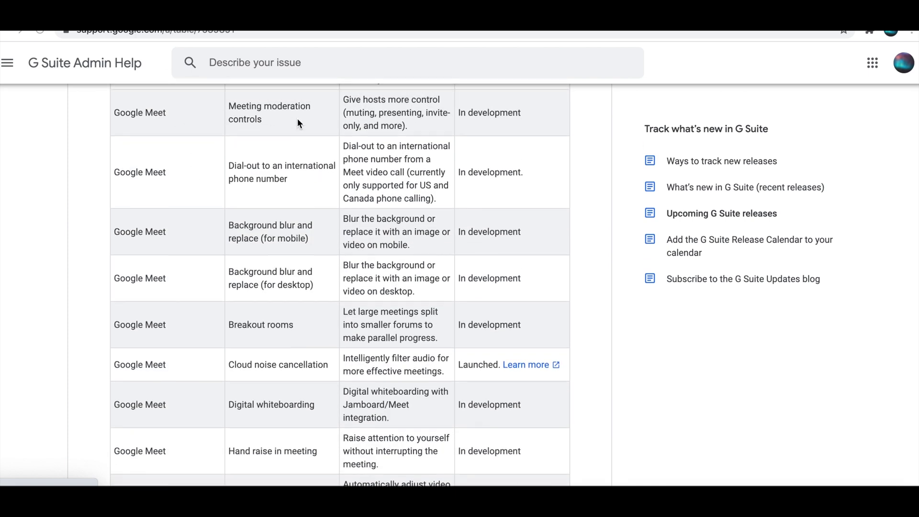
{"action": "scroll", "coordinate": [272, 188], "scroll_direction": "down", "scroll_amount": 1}
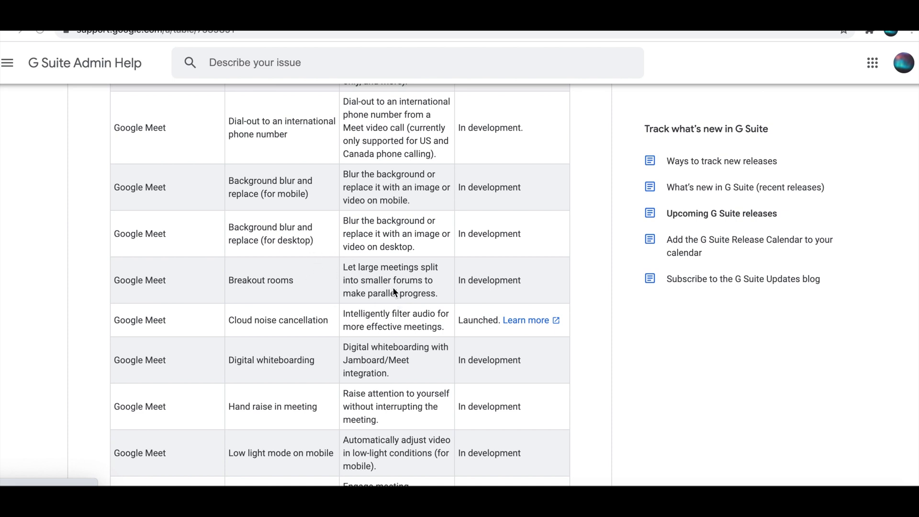
{"action": "scroll", "coordinate": [286, 389], "scroll_direction": "down", "scroll_amount": 3}
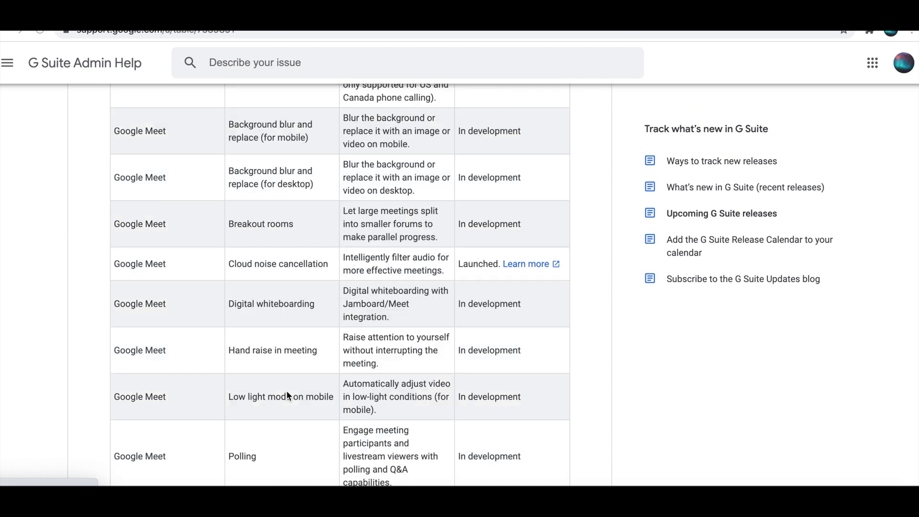
{"action": "scroll", "coordinate": [286, 391], "scroll_direction": "down", "scroll_amount": 1}
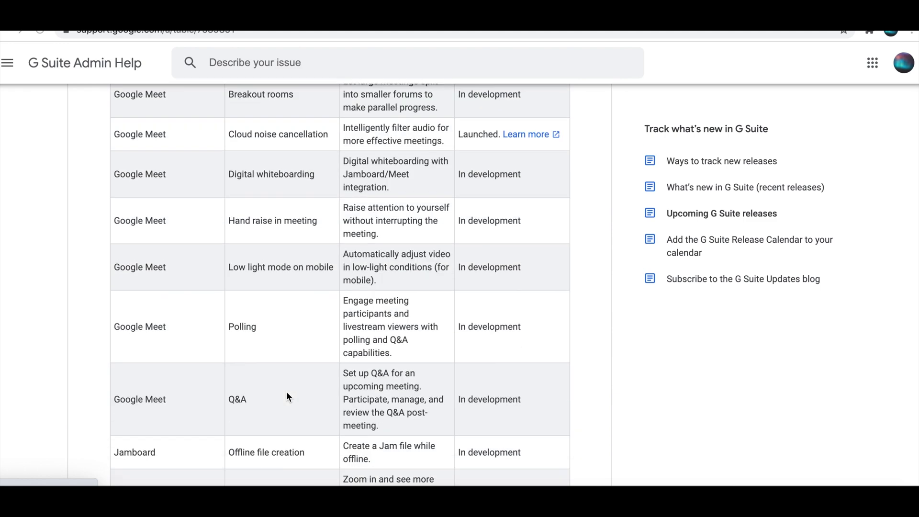